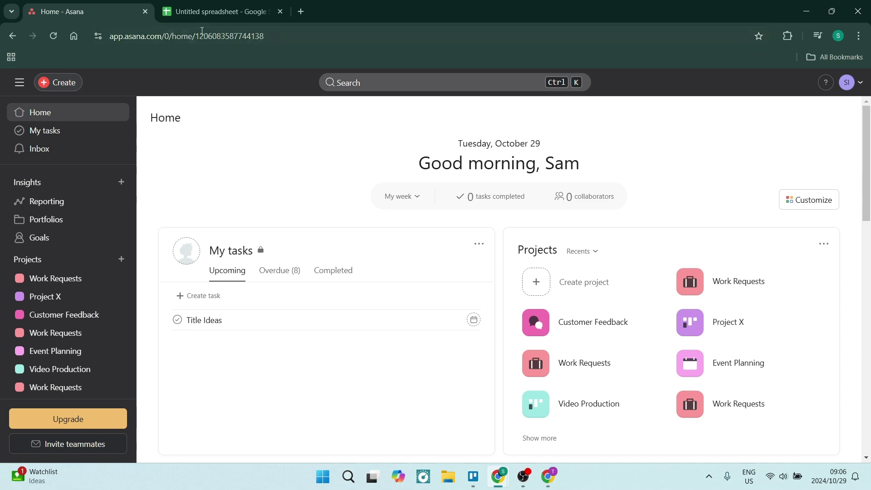
Step: Switch to the untitled Google Sheets spreadsheet and rename it "Asana Intergration"
{"action": "left_click", "coordinate": [217, 13]}
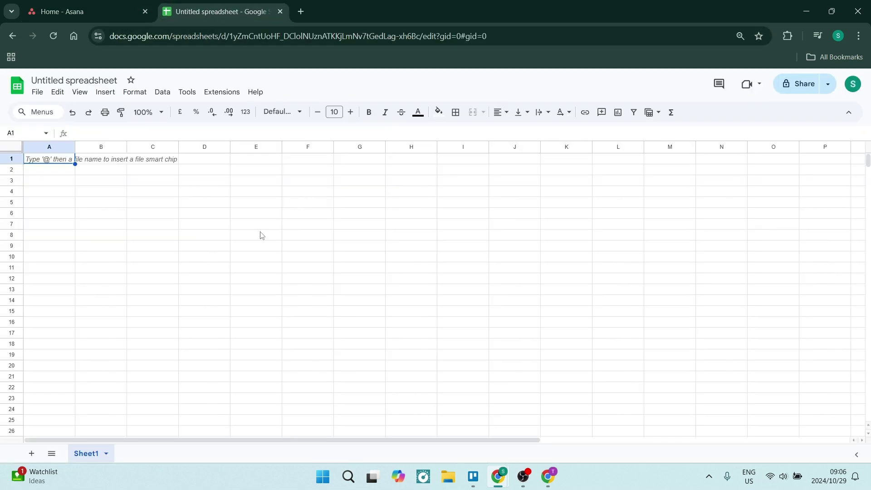
{"action": "left_click", "coordinate": [80, 80]}
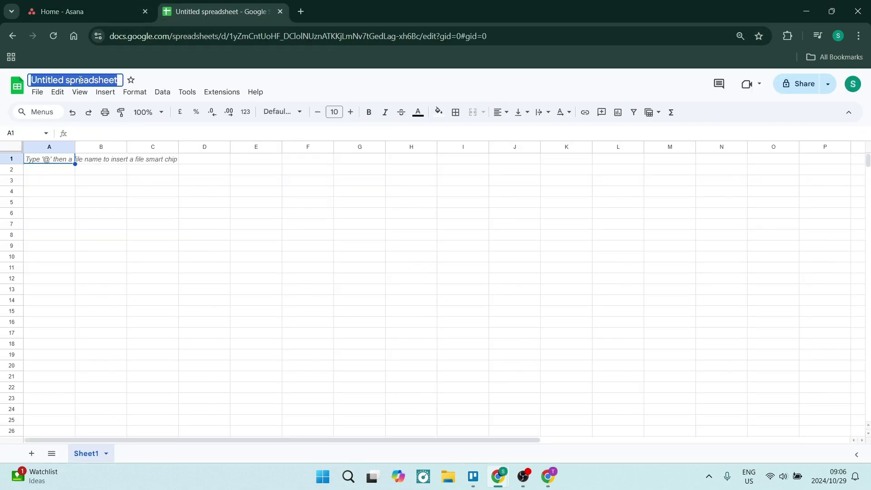
{"action": "type", "text": "Asana"}
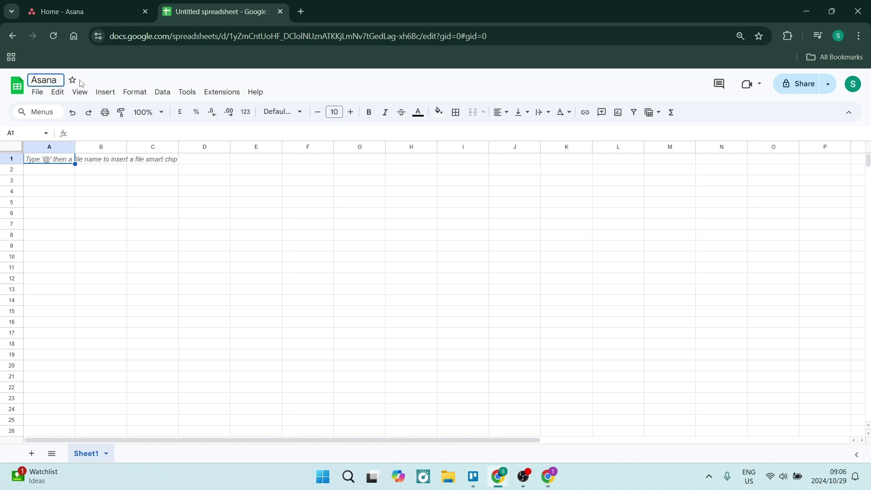
{"action": "type", "text": " Intergration"}
{"action": "key", "text": "Return"}
Step: Switch to Asana, open the first Work Requests project and bring up the app catalogue for adding apps to it
{"action": "left_click", "coordinate": [63, 12]}
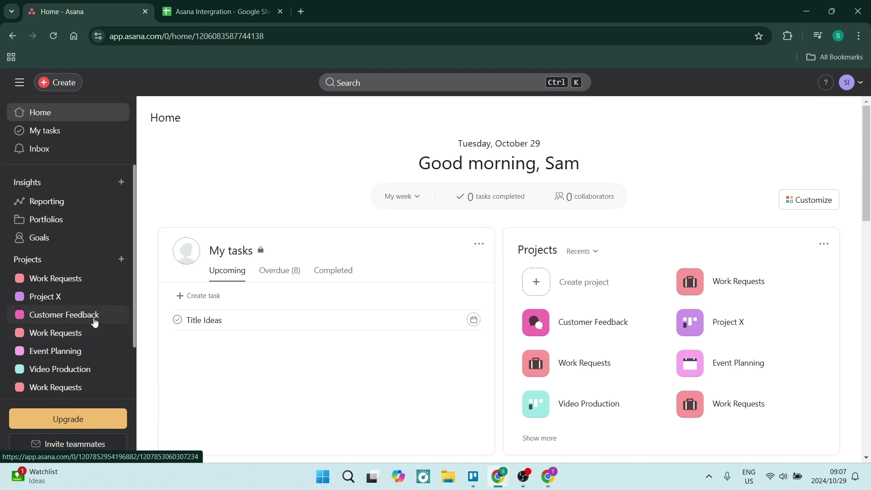
{"action": "left_click", "coordinate": [64, 280]}
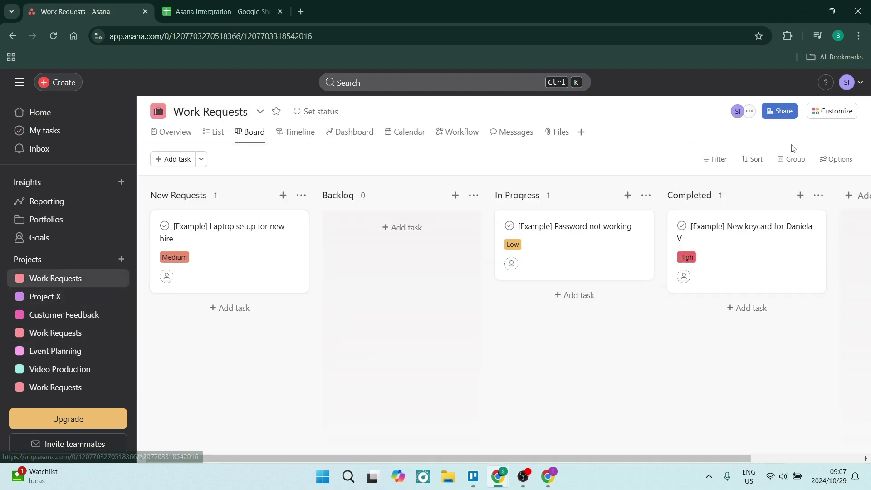
{"action": "left_click", "coordinate": [833, 113]}
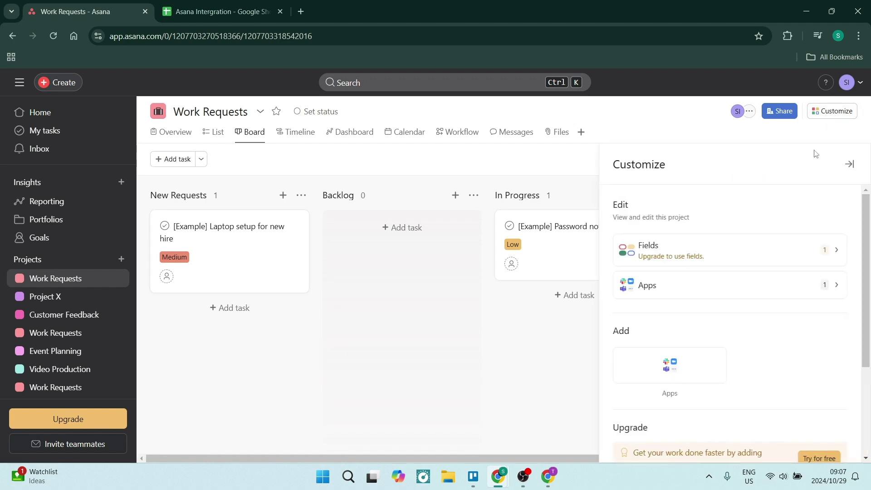
{"action": "left_click", "coordinate": [667, 285]}
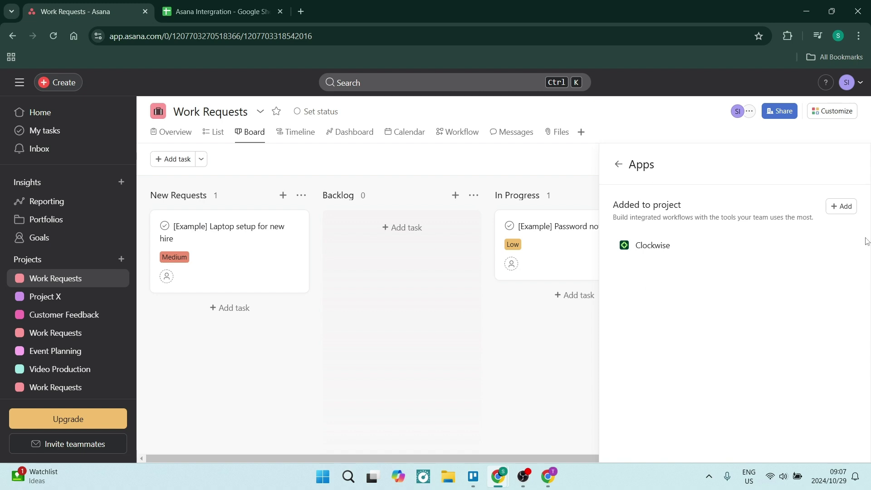
{"action": "left_click", "coordinate": [842, 207]}
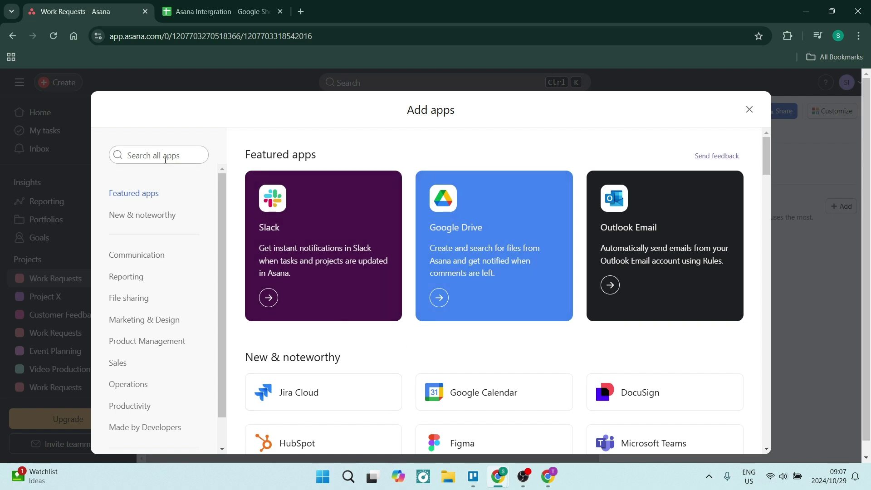
Step: Search the app catalogue for "sheet" and open the Google Sheets app's web page with more information
{"action": "left_click", "coordinate": [165, 157]}
{"action": "type", "text": "sheet"}
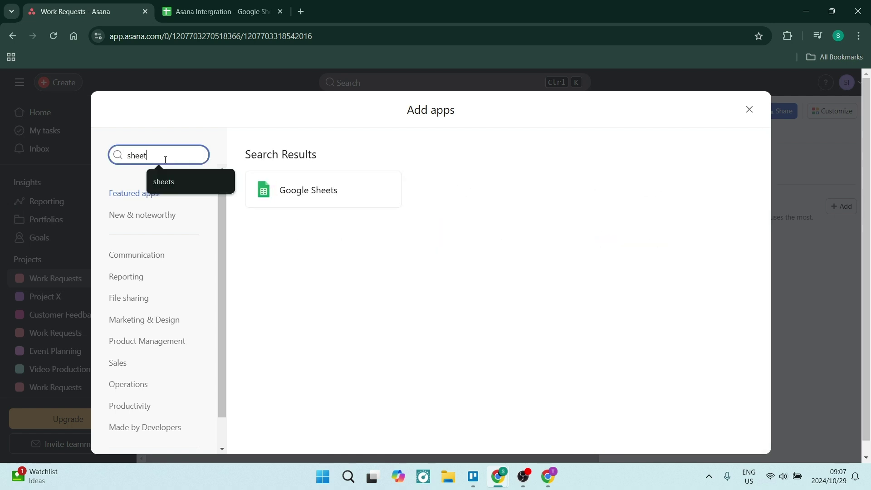
{"action": "left_click", "coordinate": [310, 190]}
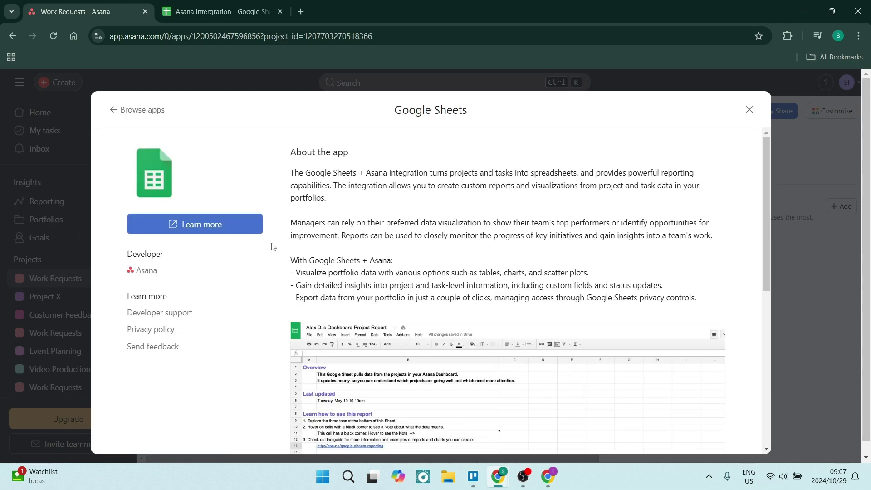
{"action": "left_click", "coordinate": [206, 225]}
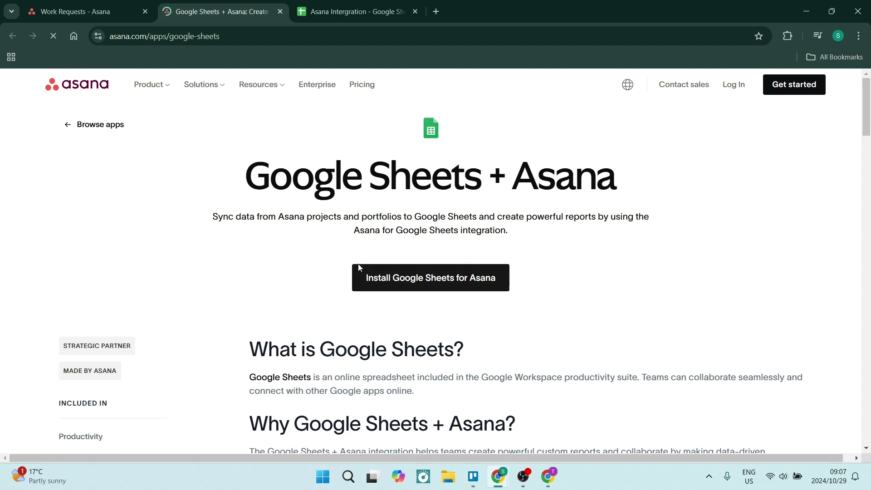
Step: Open the Google Sheets for Asana install guide and follow its Getting started link to the Asana Exports marketplace listing
{"action": "left_click", "coordinate": [427, 278], "text": "ctrl"}
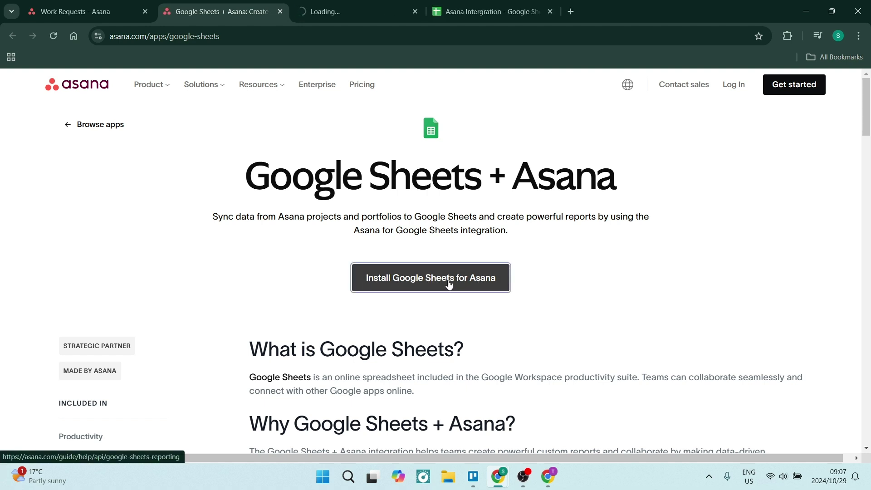
{"action": "left_click", "coordinate": [333, 15]}
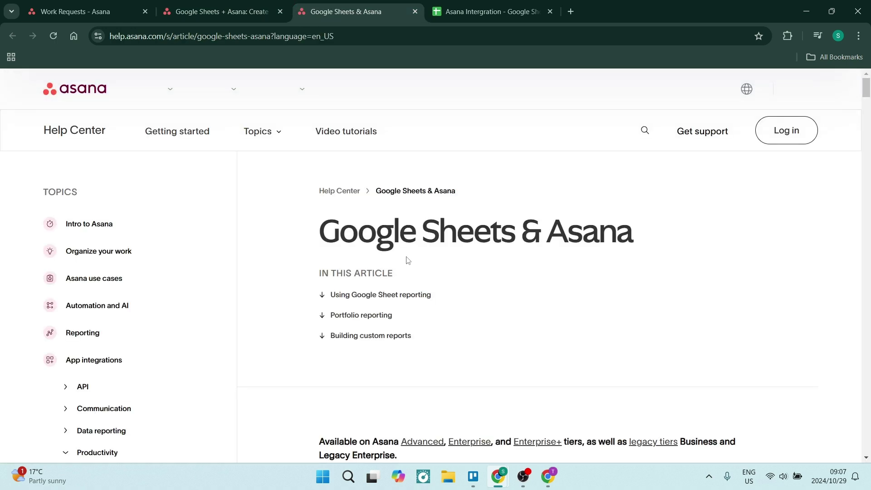
{"action": "scroll", "coordinate": [407, 280], "scroll_direction": "down", "scroll_amount": 7}
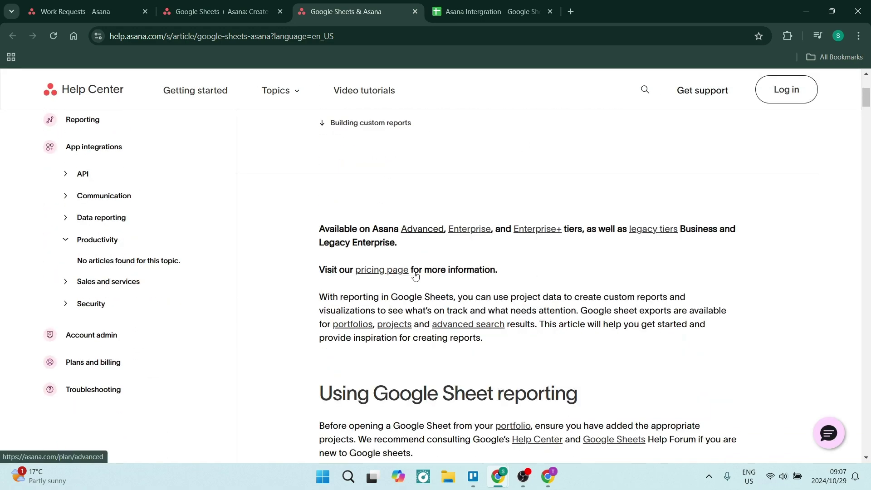
{"action": "scroll", "coordinate": [415, 275], "scroll_direction": "up", "scroll_amount": 5}
{"action": "scroll", "coordinate": [415, 275], "scroll_direction": "down", "scroll_amount": 9}
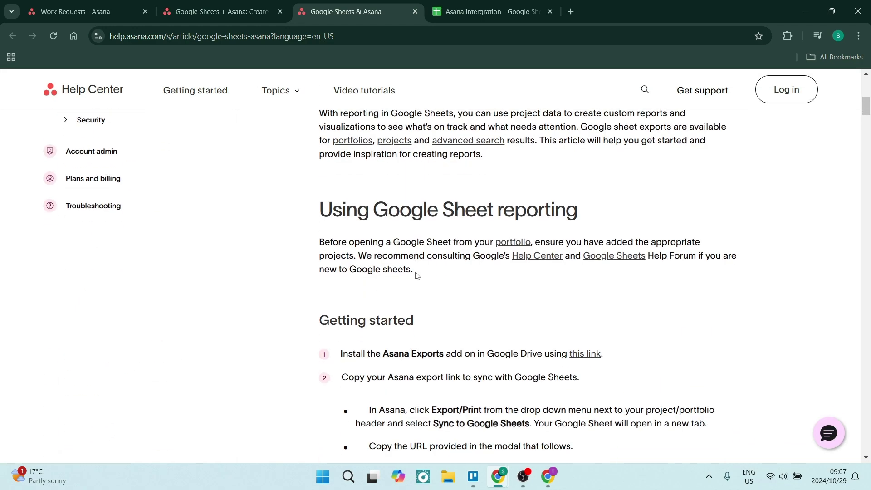
{"action": "scroll", "coordinate": [417, 276], "scroll_direction": "down", "scroll_amount": 1}
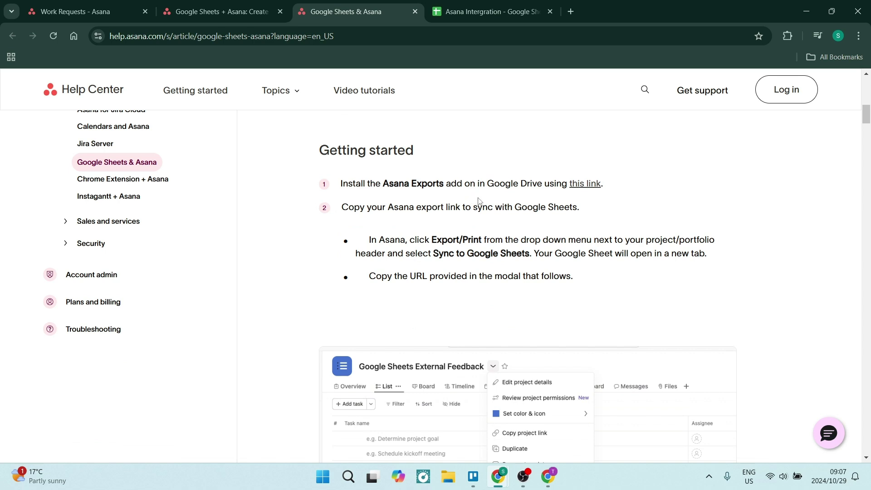
{"action": "left_click", "coordinate": [582, 184], "text": "ctrl"}
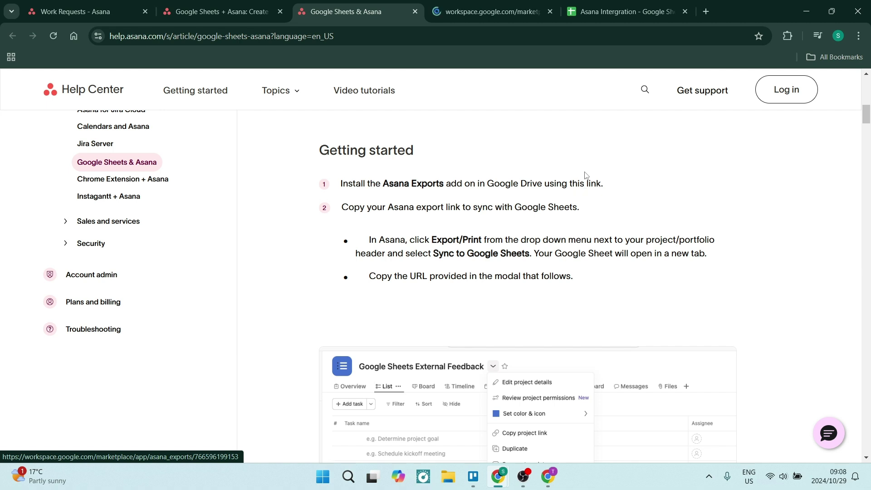
{"action": "left_click", "coordinate": [486, 10]}
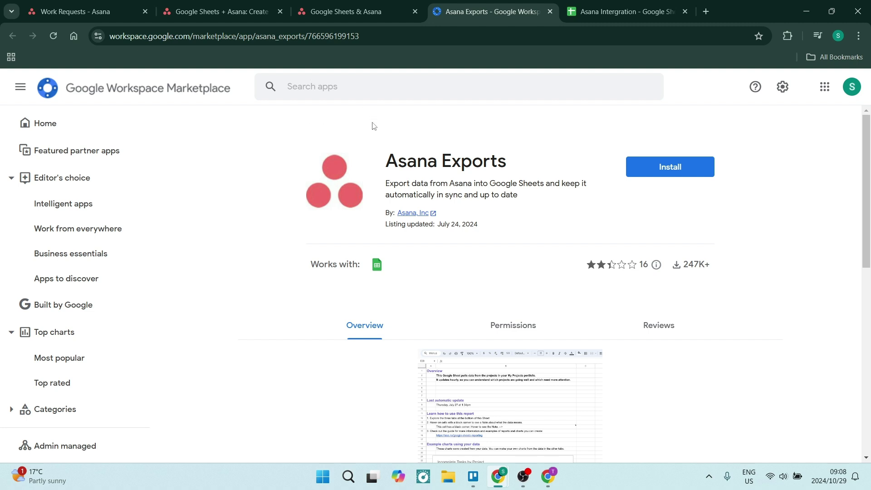
{"action": "left_click", "coordinate": [823, 88]}
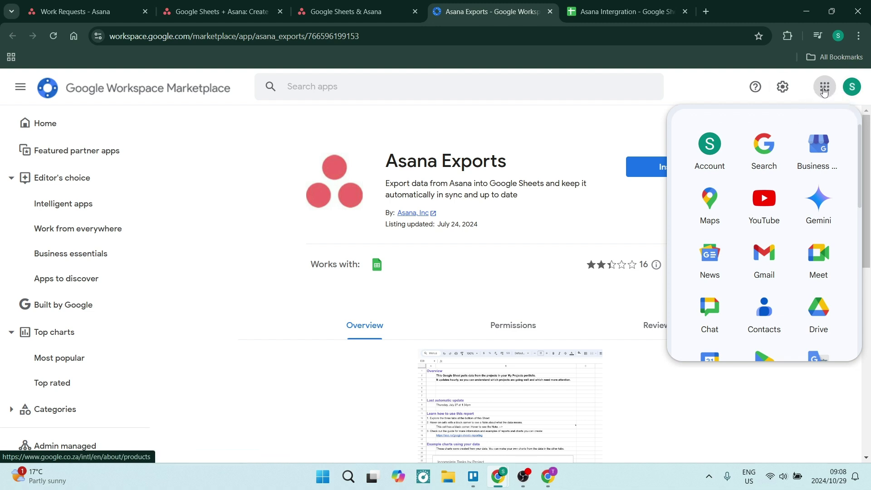
{"action": "scroll", "coordinate": [756, 226], "scroll_direction": "down", "scroll_amount": 6}
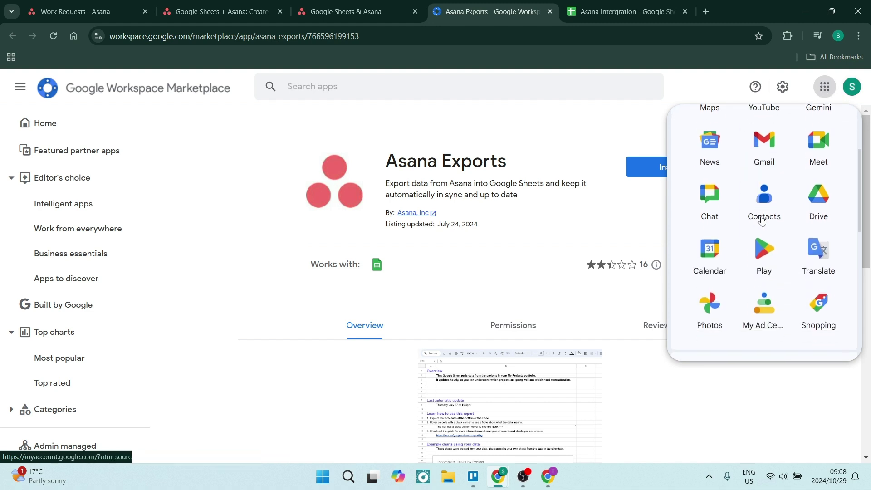
{"action": "scroll", "coordinate": [765, 234], "scroll_direction": "down", "scroll_amount": 5}
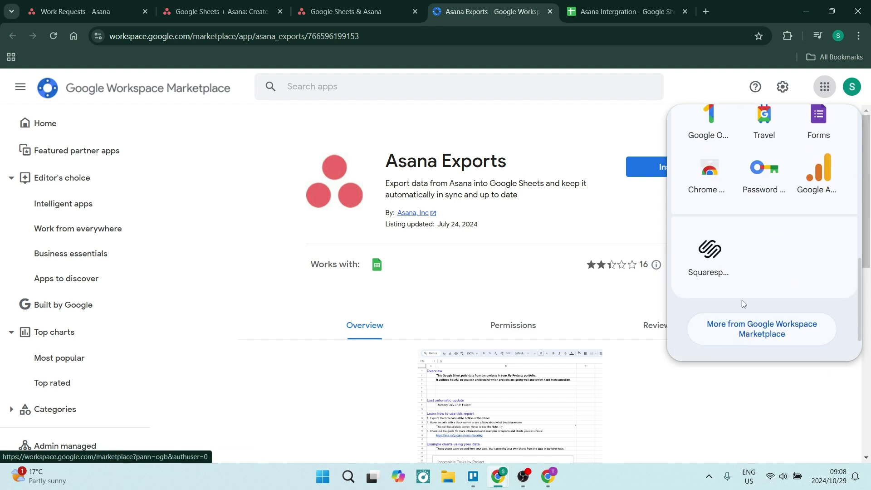
{"action": "left_click", "coordinate": [527, 119]}
{"action": "left_click_drag", "start_coordinate": [380, 167], "coordinate": [518, 174]}
{"action": "left_click", "coordinate": [585, 171]}
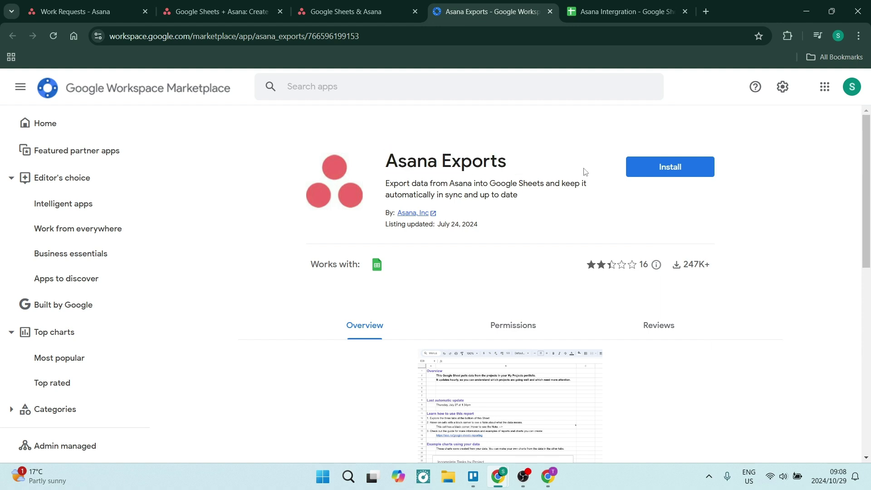
Step: Install the Asana Exports add-on, signing in with the existing Google account and granting the requested access
{"action": "left_click", "coordinate": [686, 167]}
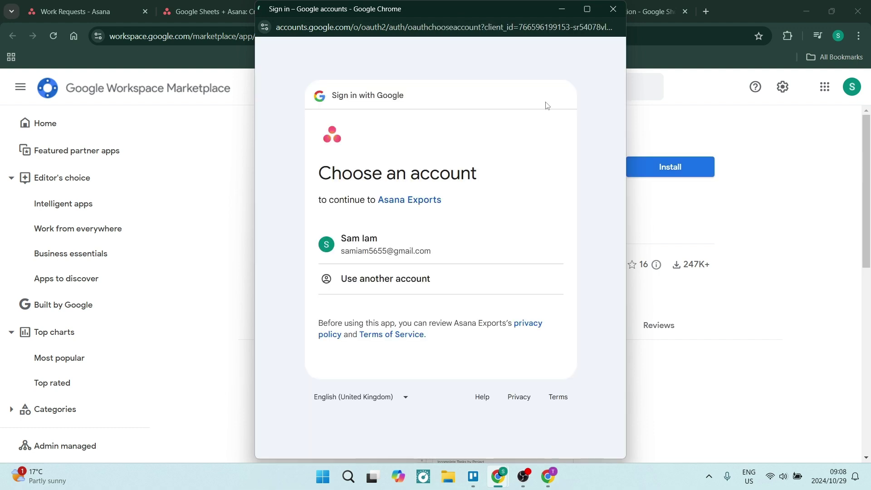
{"action": "left_click", "coordinate": [410, 245]}
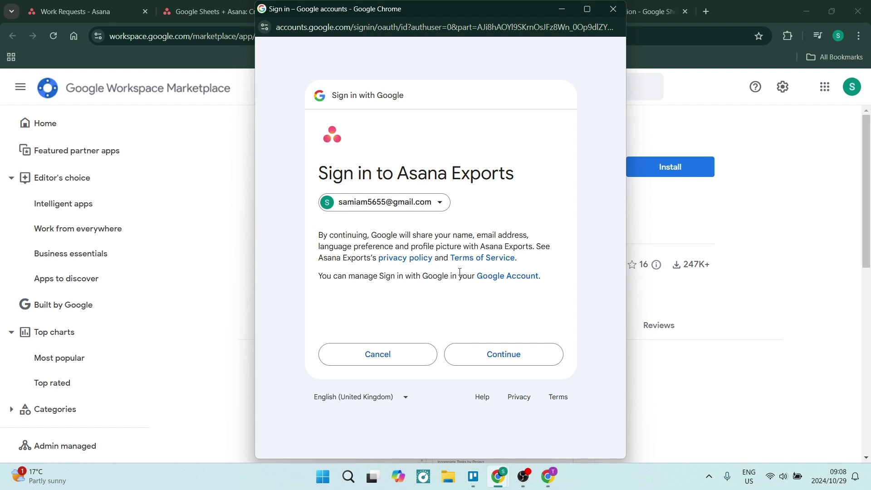
{"action": "left_click", "coordinate": [476, 350]}
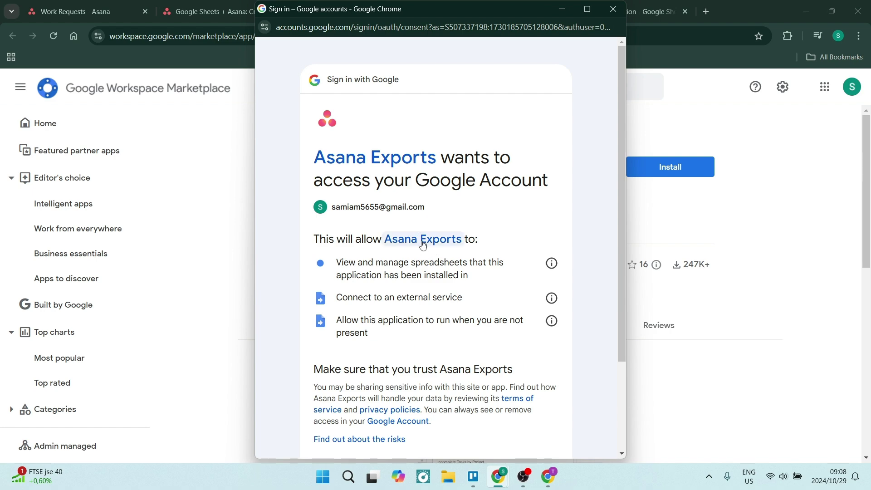
{"action": "scroll", "coordinate": [427, 252], "scroll_direction": "down", "scroll_amount": 3}
{"action": "left_click", "coordinate": [487, 367]}
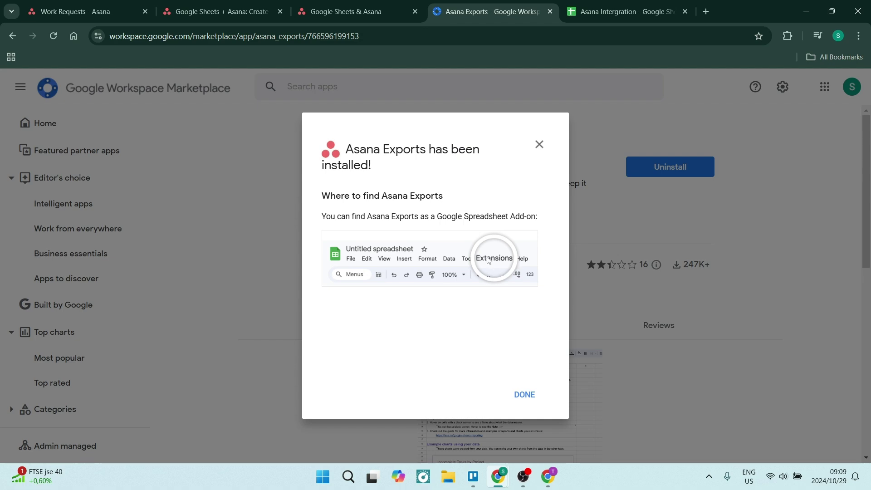
Step: Switch to the Asana Intergration spreadsheet, reload it and start Sync with Asana from the Asana Exports add-on
{"action": "left_click", "coordinate": [608, 9]}
{"action": "key", "text": "ctrl+shift+Tab"}
{"action": "left_click", "coordinate": [603, 10]}
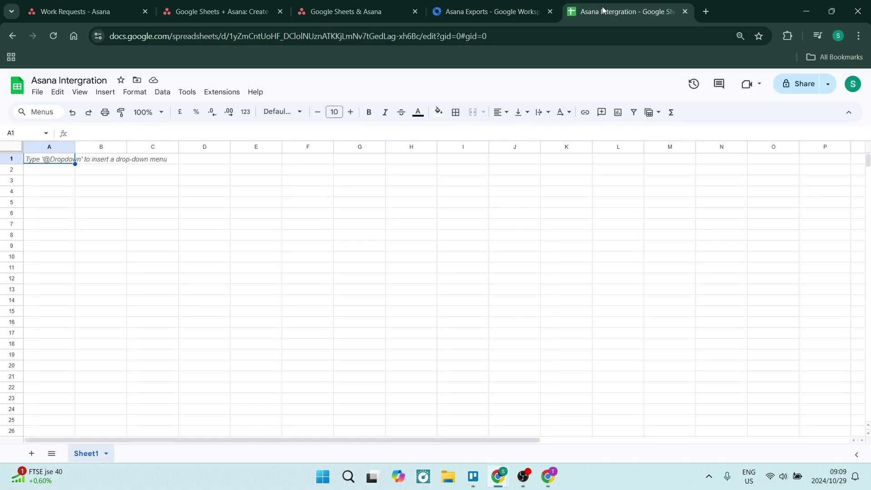
{"action": "left_click", "coordinate": [51, 30]}
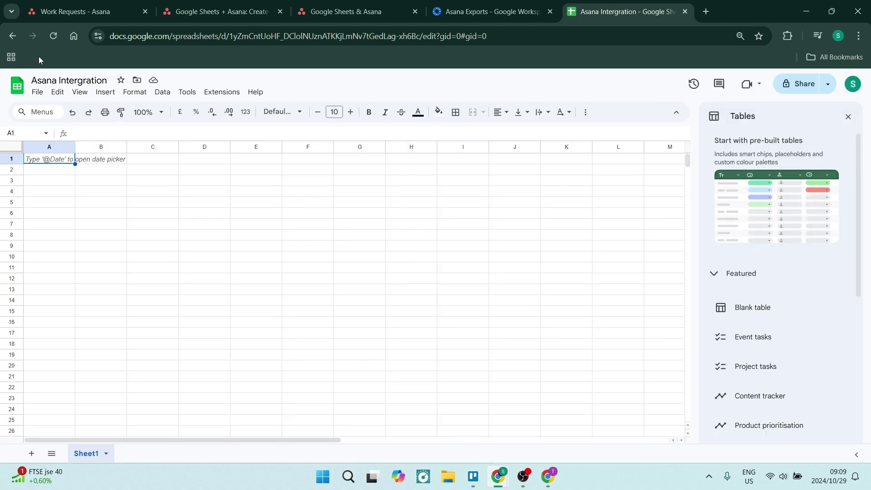
{"action": "left_click", "coordinate": [220, 93]}
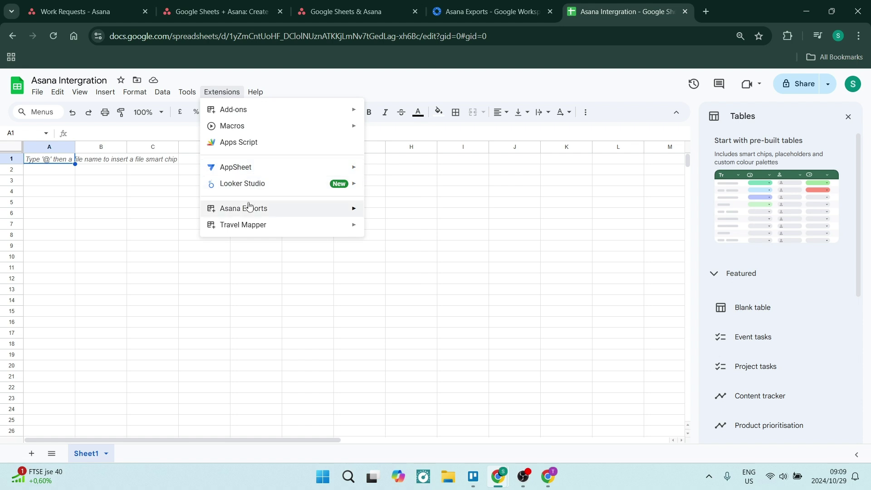
{"action": "mouse_move", "coordinate": [244, 207]}
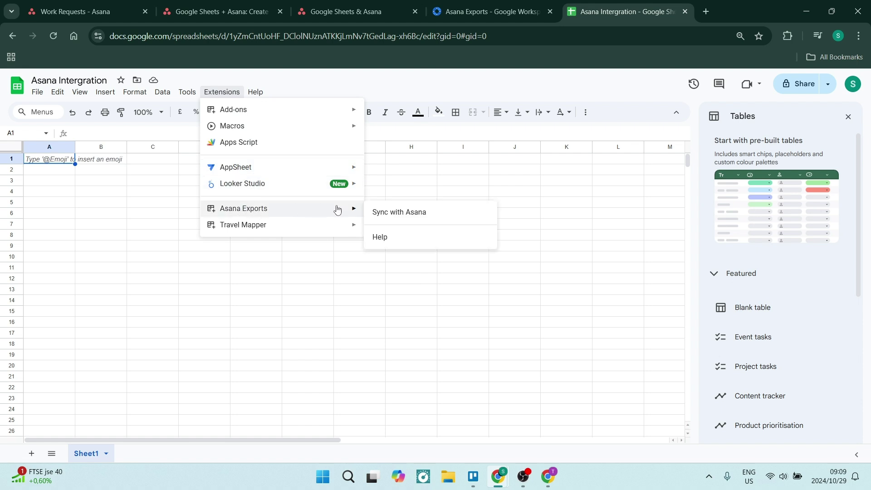
{"action": "left_click", "coordinate": [411, 218]}
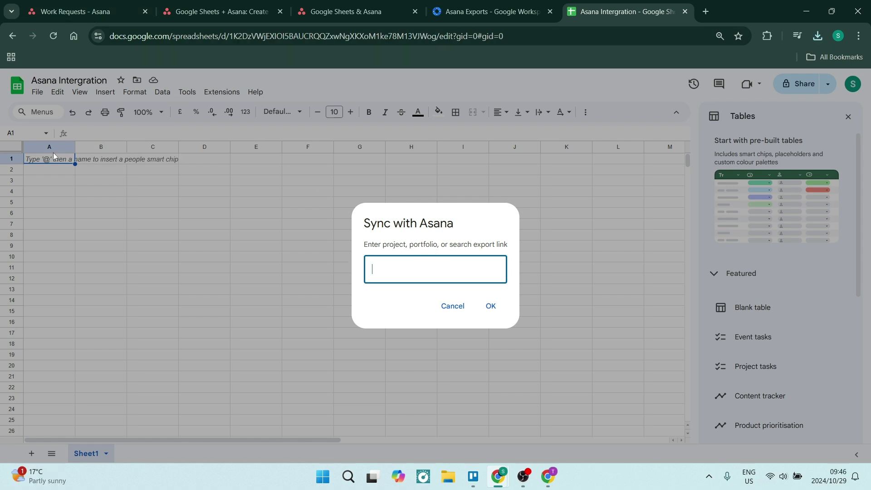
Step: Check the Sync/Export options of the first Work Requests project in Asana, and return to the spreadsheet's Sync with Asana dialog
{"action": "left_click", "coordinate": [77, 12]}
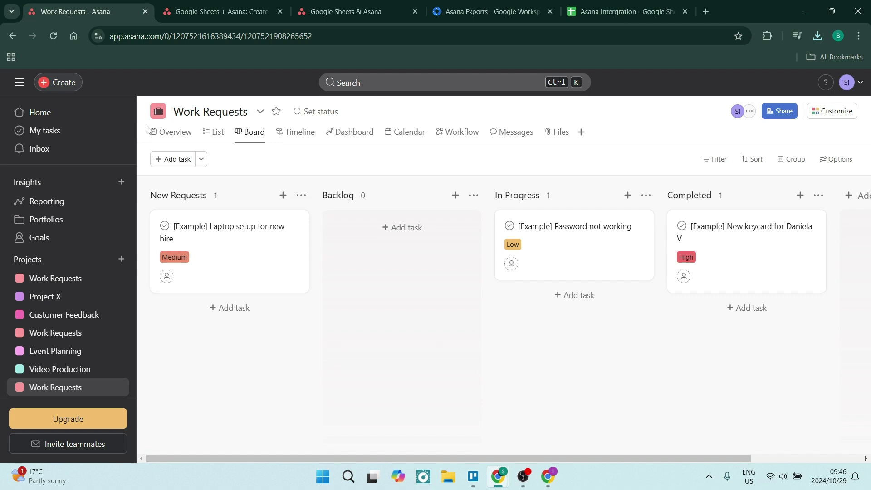
{"action": "left_click", "coordinate": [98, 280]}
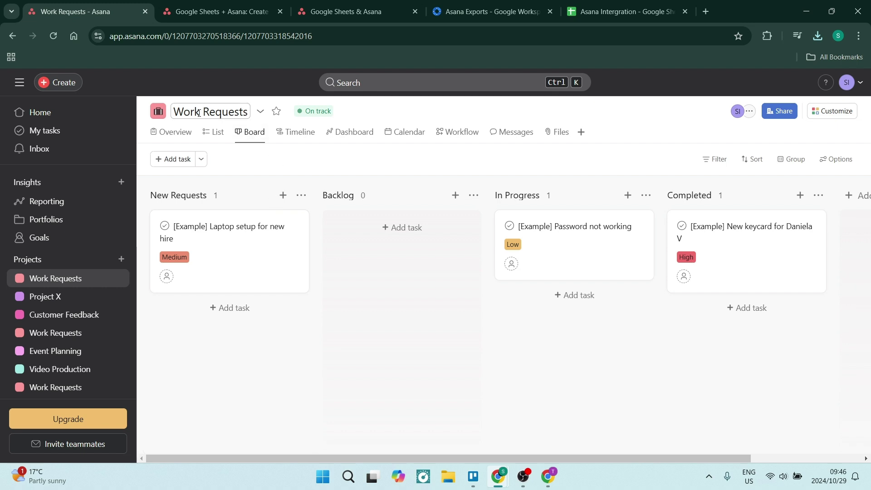
{"action": "left_click", "coordinate": [260, 113]}
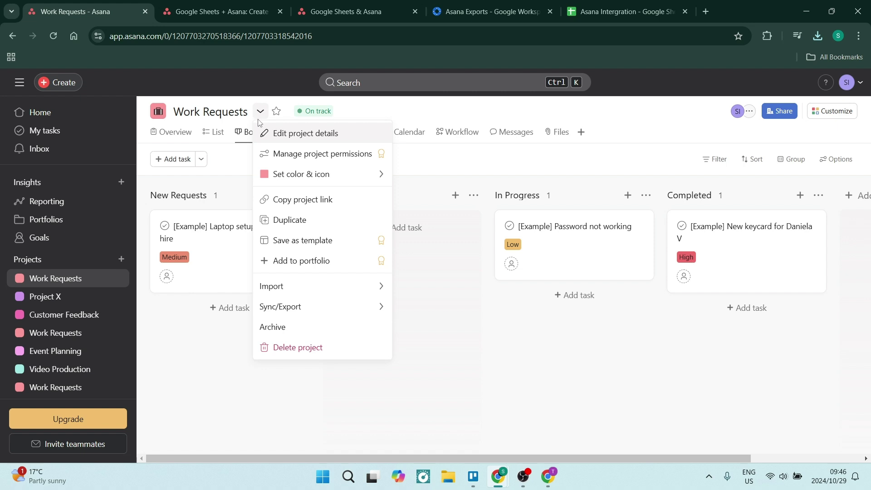
{"action": "mouse_move", "coordinate": [302, 306]}
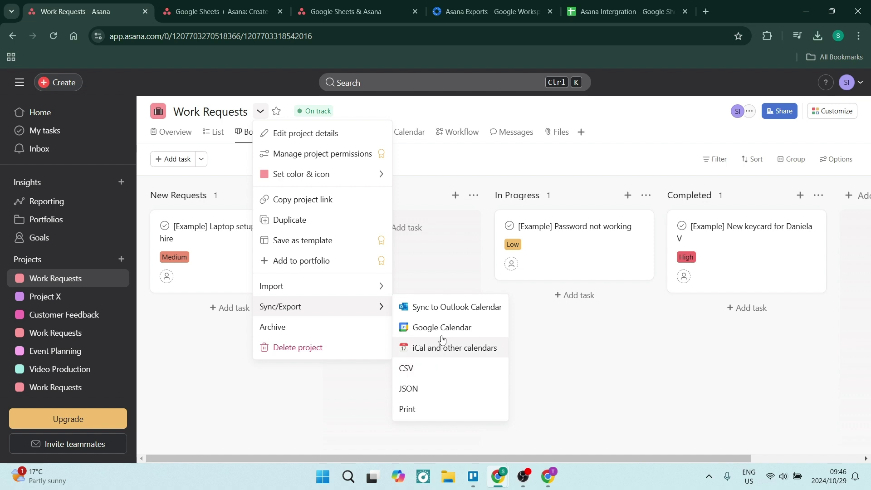
{"action": "key", "text": "ctrl+9"}
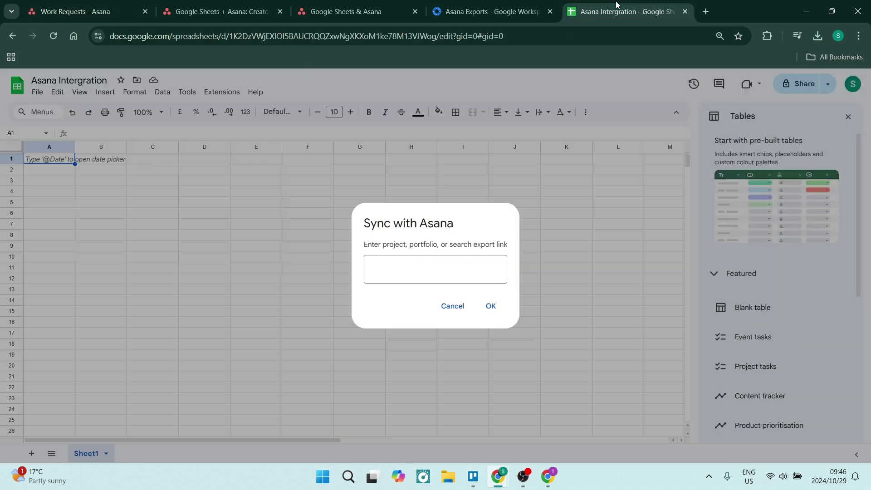